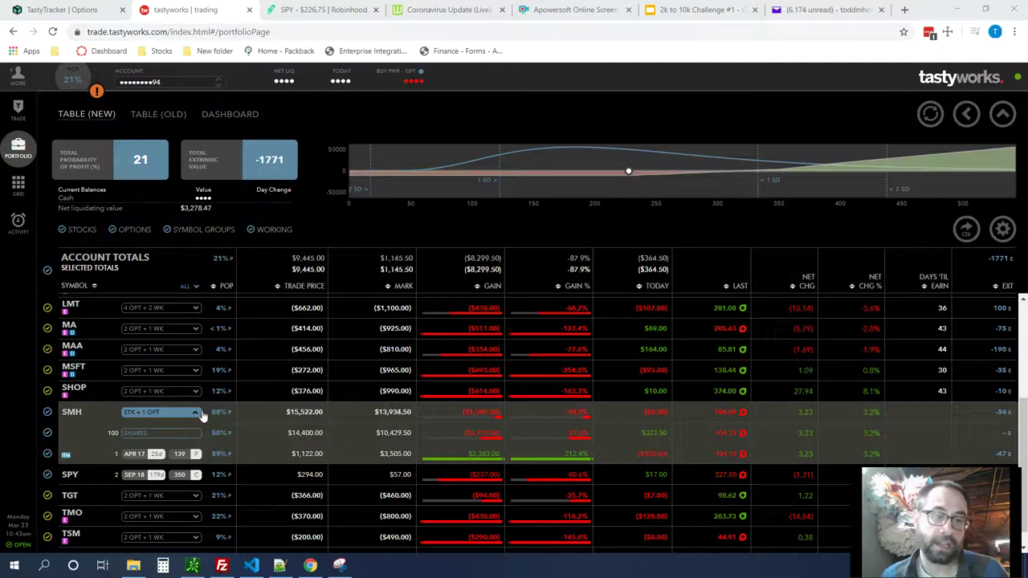
Select the SMH shares row in the portfolio to bring up its close and roll actions
left_click(197, 438)
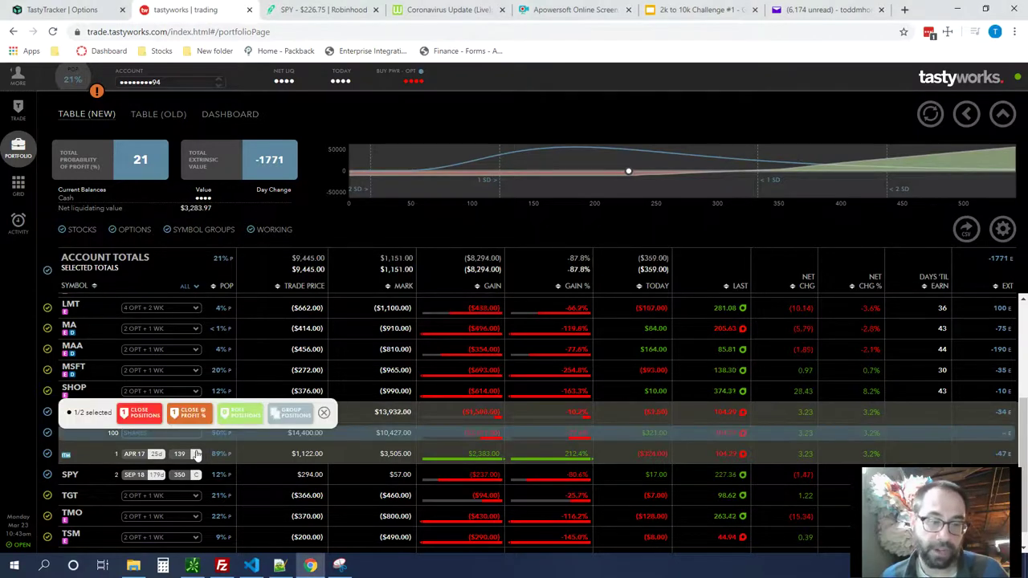
Show slide 16 of the challenge deck, the tastyworks notice of the assigned SMH 144 put
left_click(677, 11)
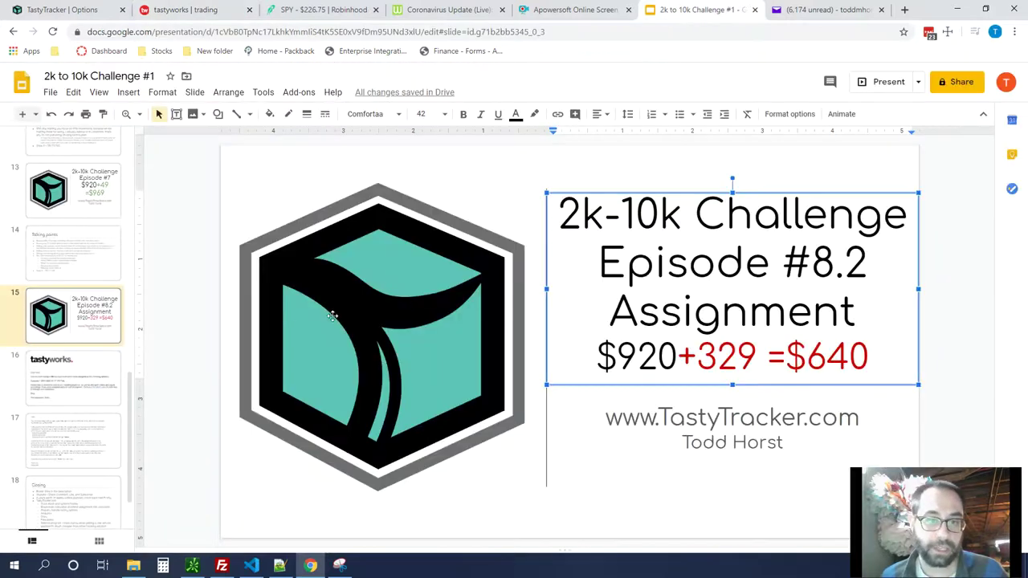
left_click(95, 389)
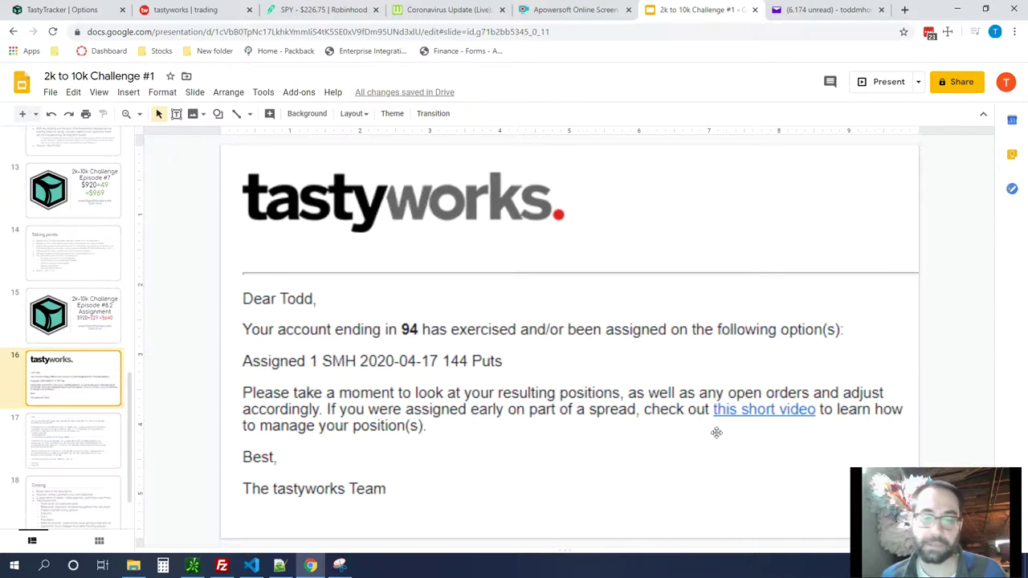
mouse_move(953, 507)
left_mouse_down()
mouse_move(949, 480)
mouse_move(957, 504)
left_mouse_up()
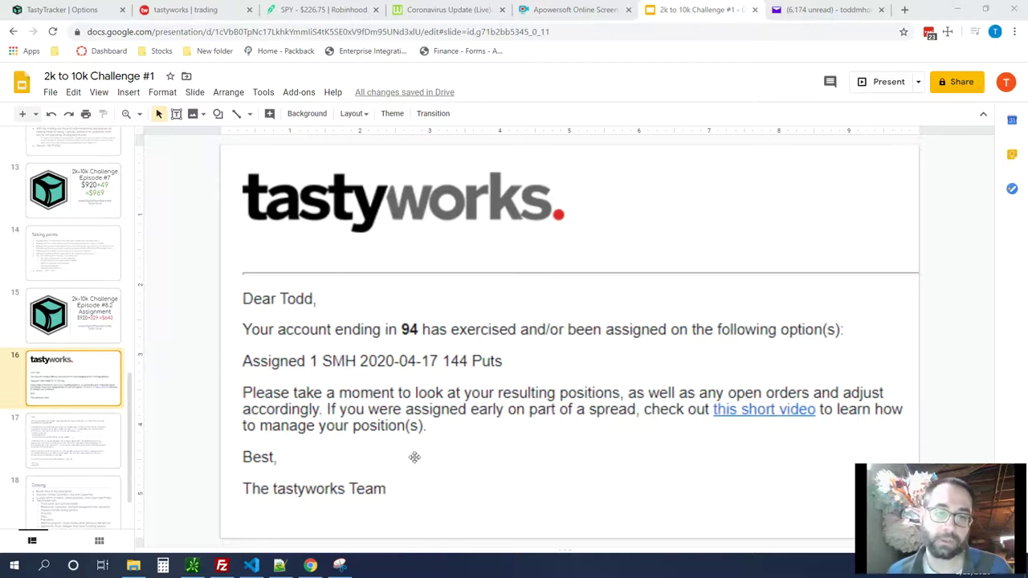
View the Required Maintenance call email on slide 17, then go back to the tastyworks portfolio
left_click(78, 444)
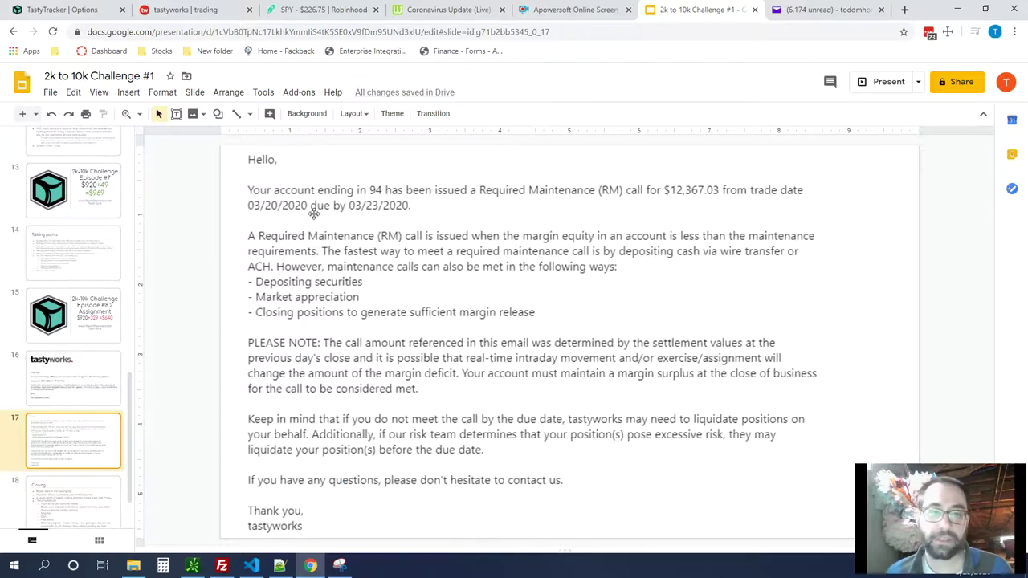
left_click_drag(937, 524, 933, 501)
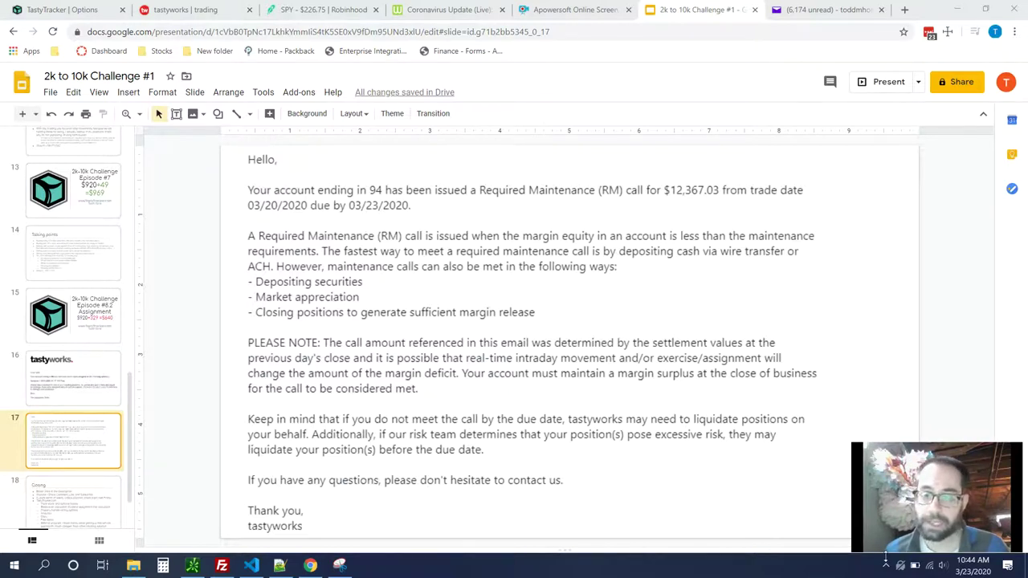
mouse_move(877, 551)
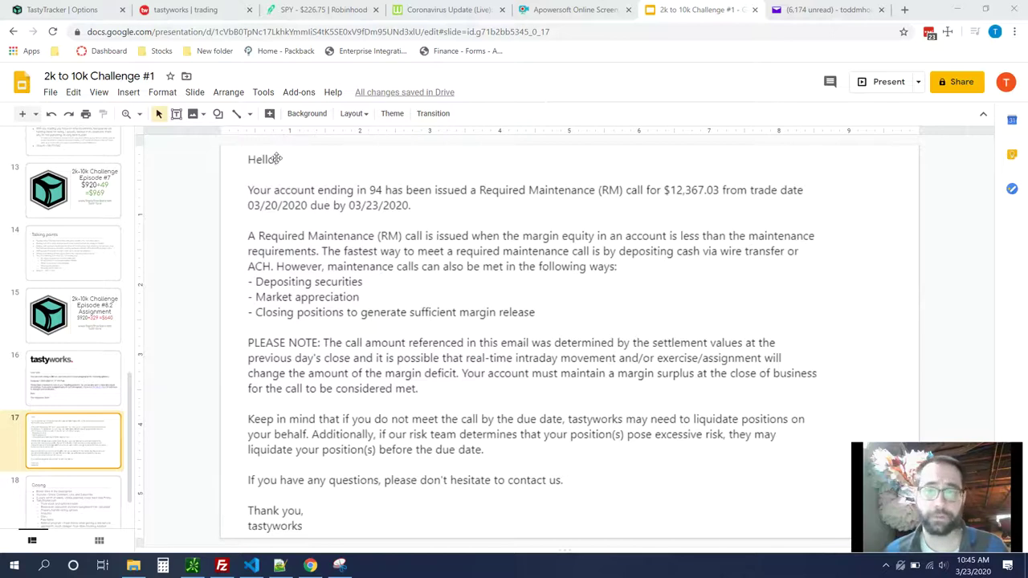
left_click(226, 9)
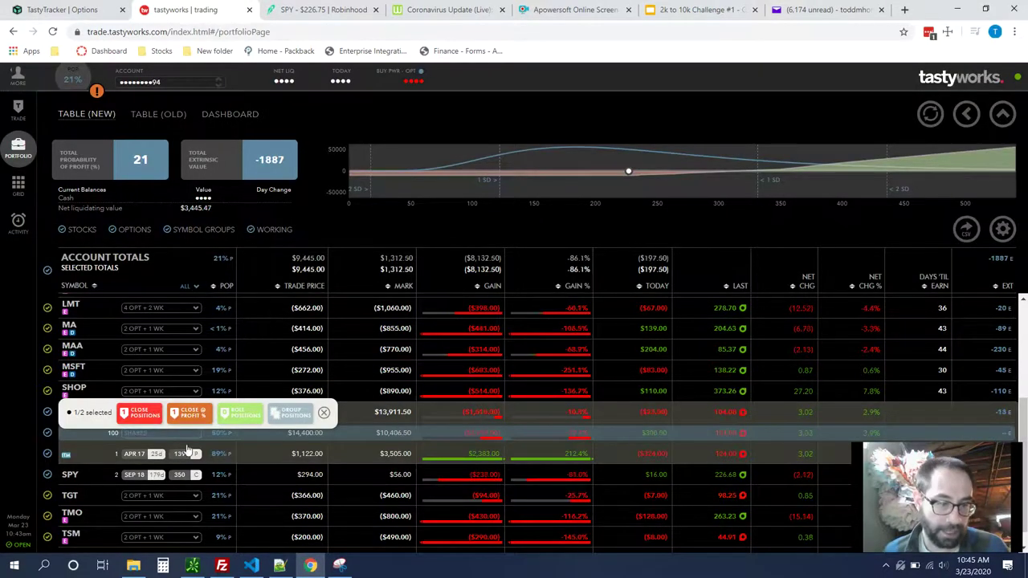
Select the 100 SMH shares and the APR 17 139 put together and start a closing order
left_click(324, 413)
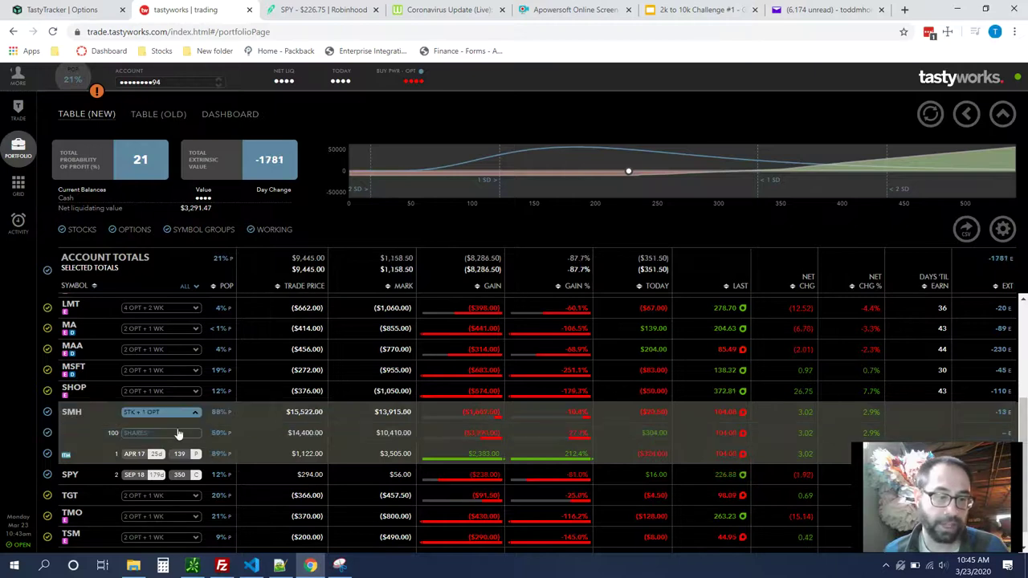
left_click(170, 437)
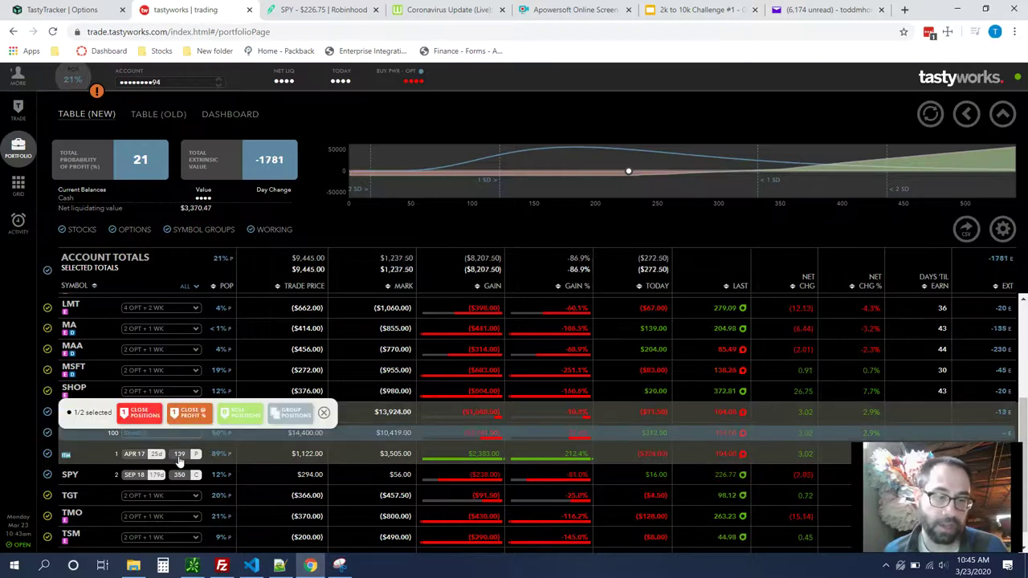
left_click(184, 459)
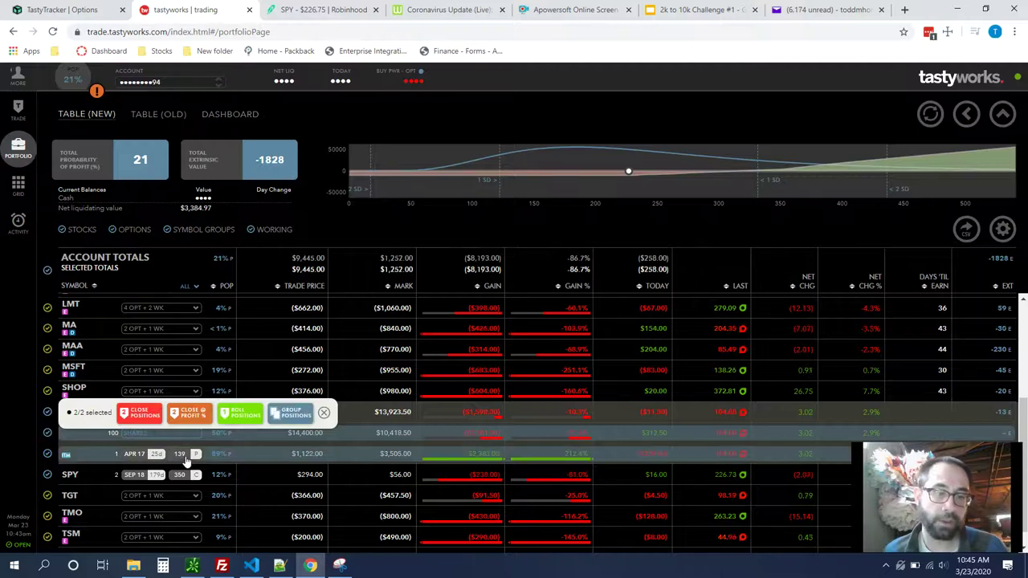
left_click(139, 415)
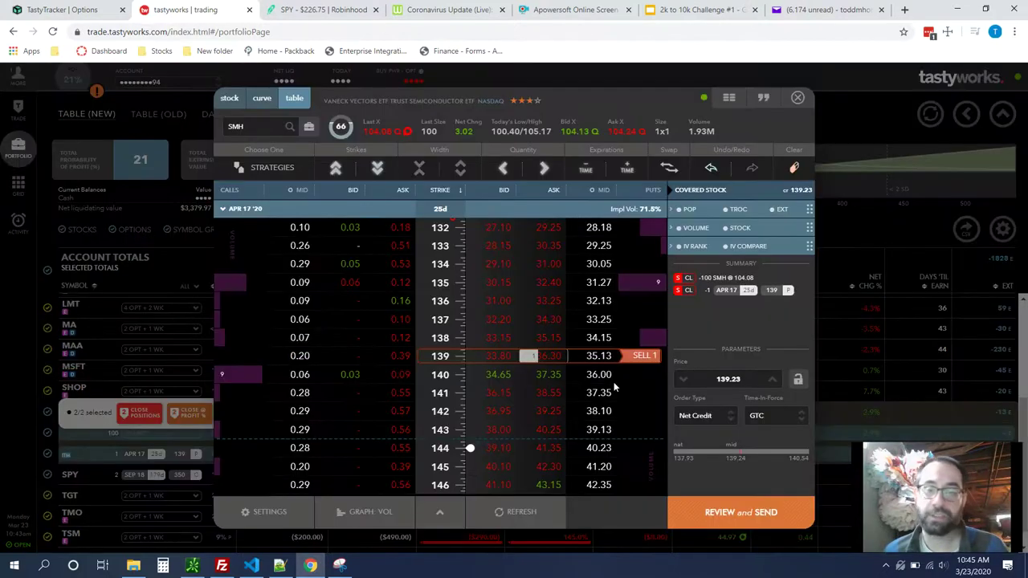
Set the closing order's limit price to 139.00
double_click(745, 383)
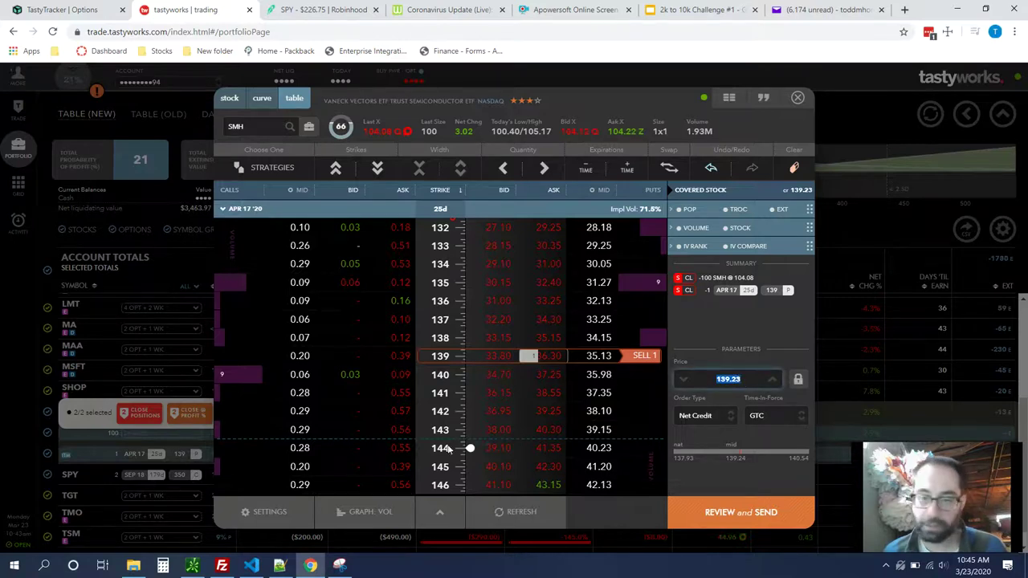
type("139.20")
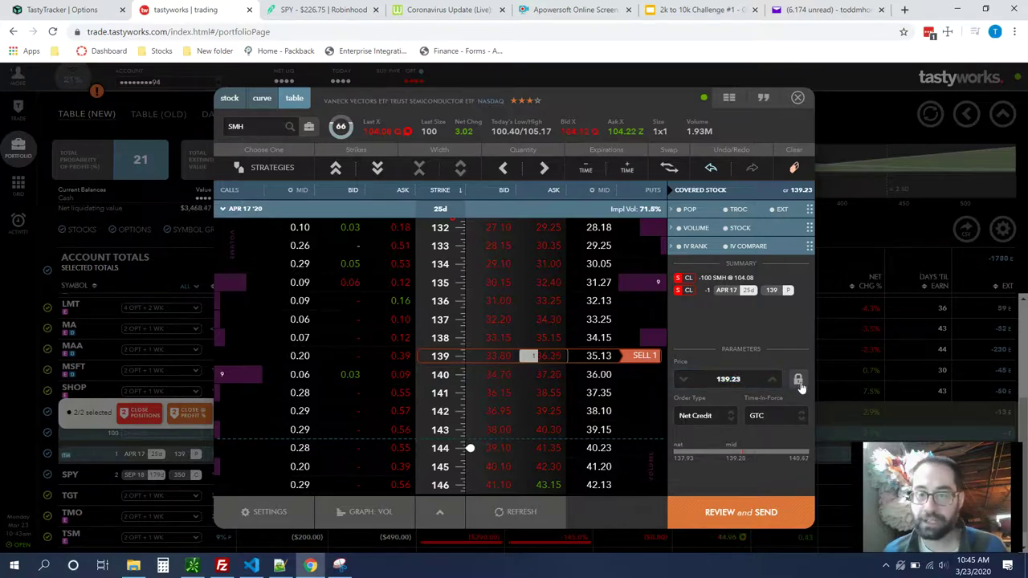
key("BackSpace")
key("BackSpace")
type("19")
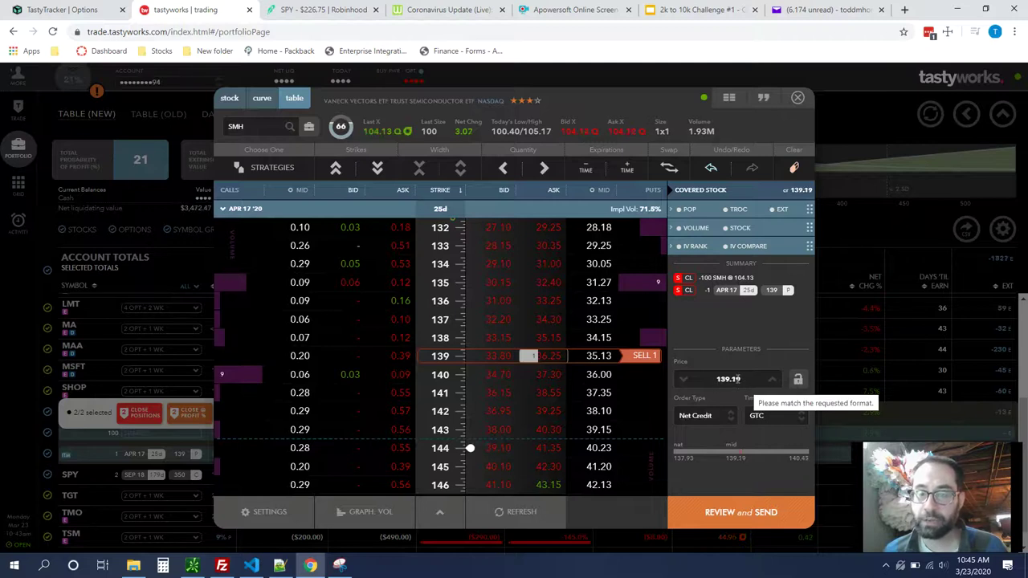
key("BackSpace")
key("BackSpace")
key("BackSpace")
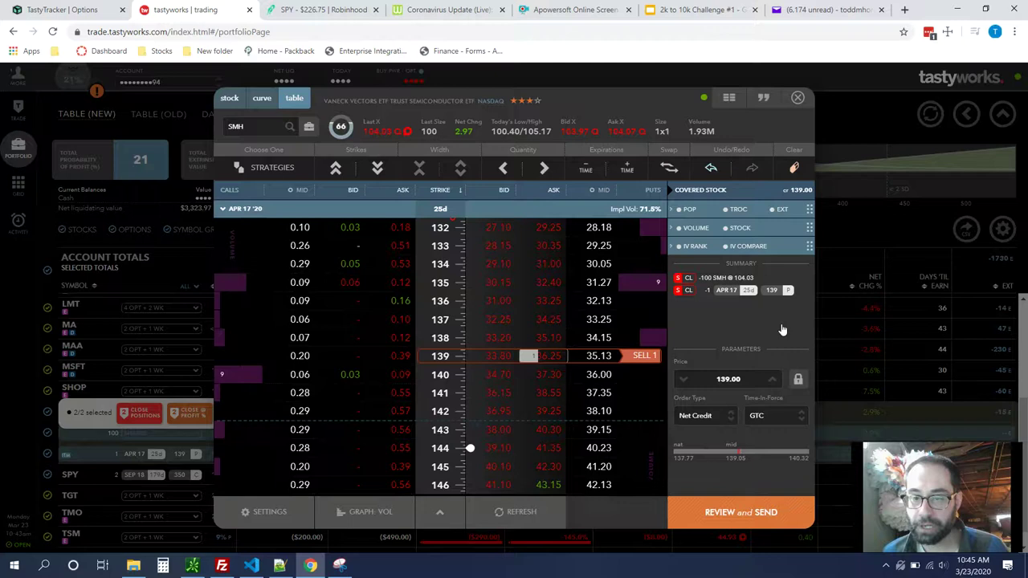
left_click(746, 404)
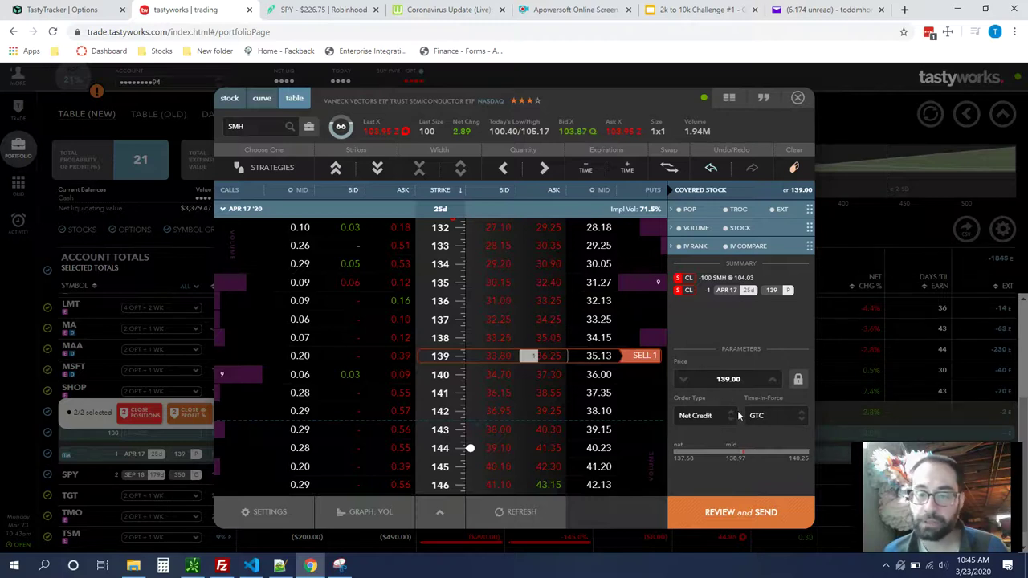
Try limit prices of 138.99 and 138.00 on the SMH closing order, reviewing each
left_click(682, 386)
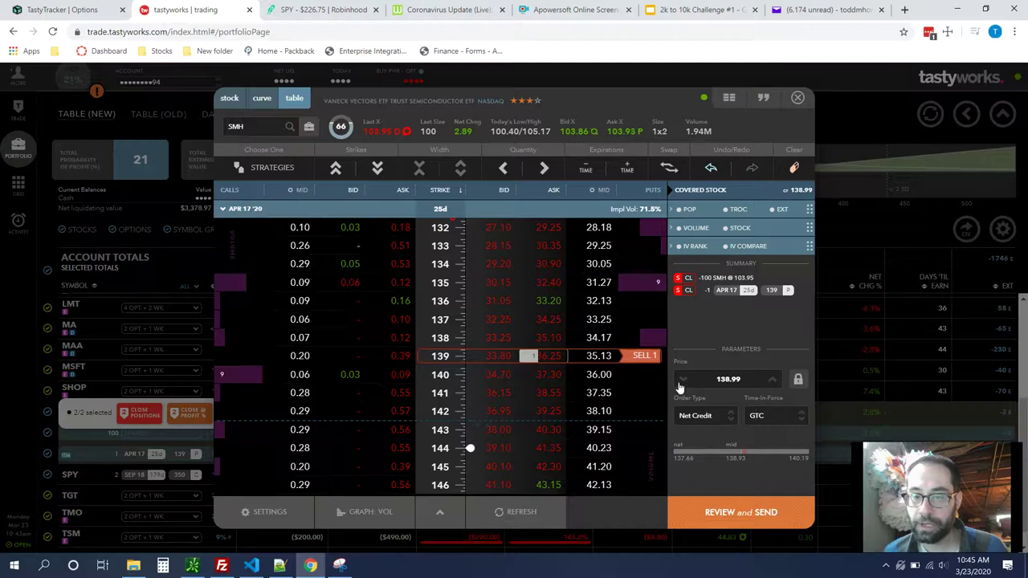
left_click(735, 516)
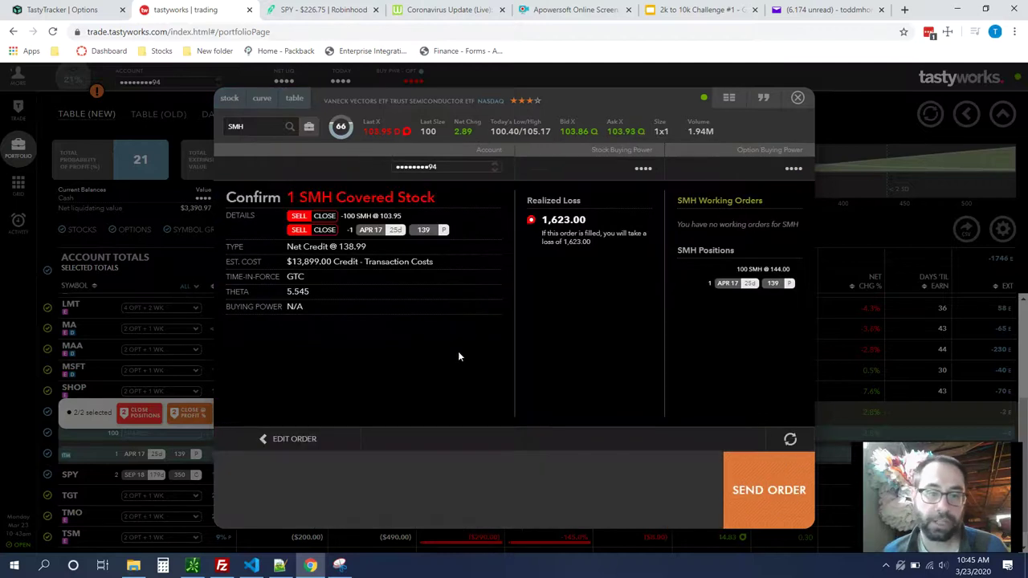
left_click(338, 437)
left_click(733, 381)
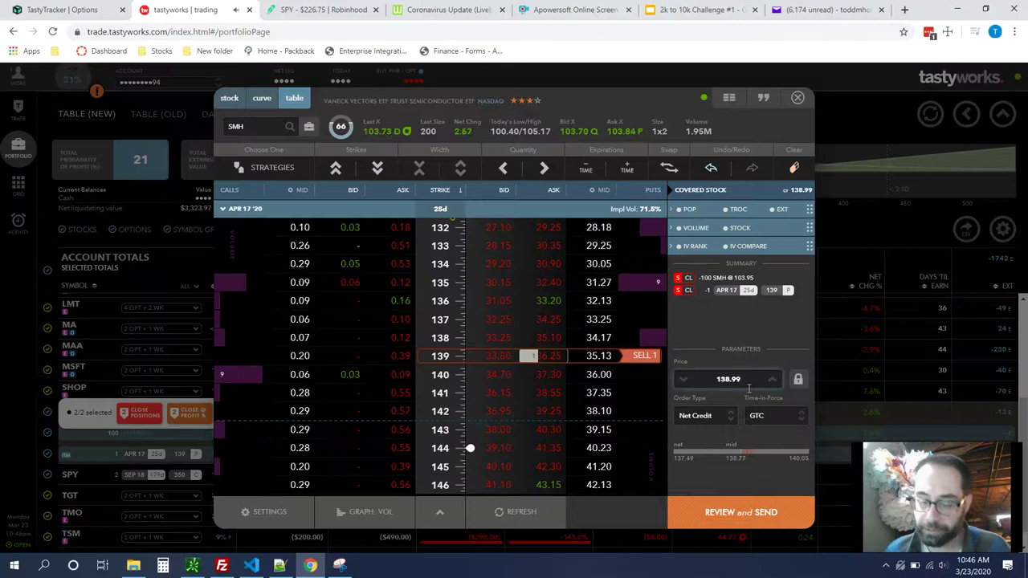
type("138")
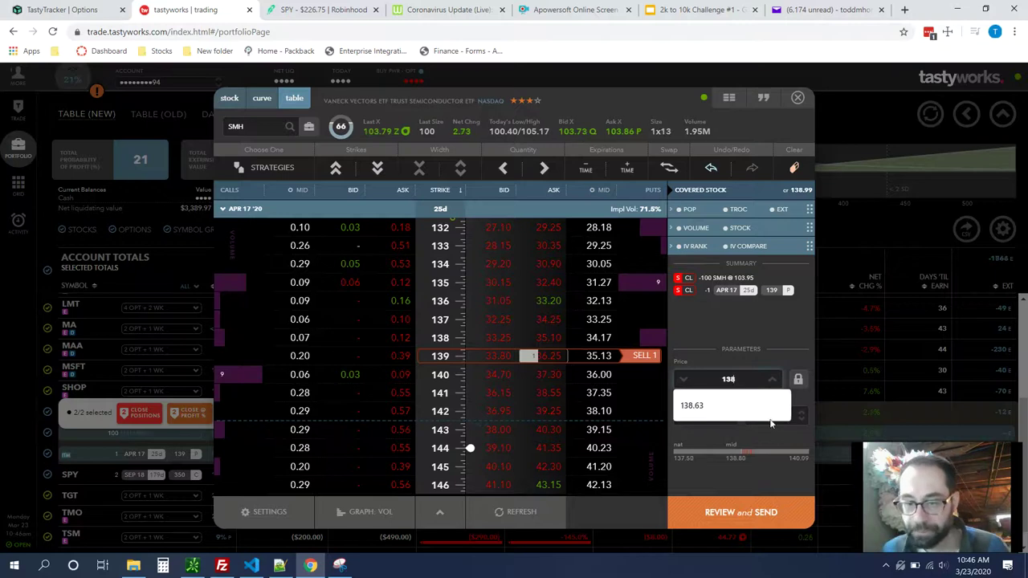
left_click(769, 513)
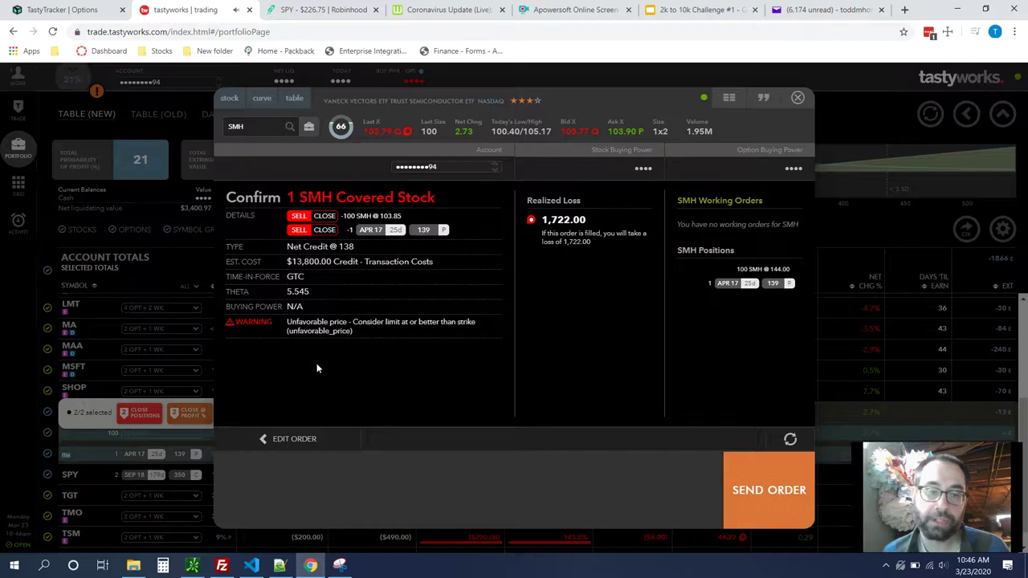
Review the order at a 140 credit, then unlock the price and settle it at 139.00
left_click(299, 438)
left_click(703, 381)
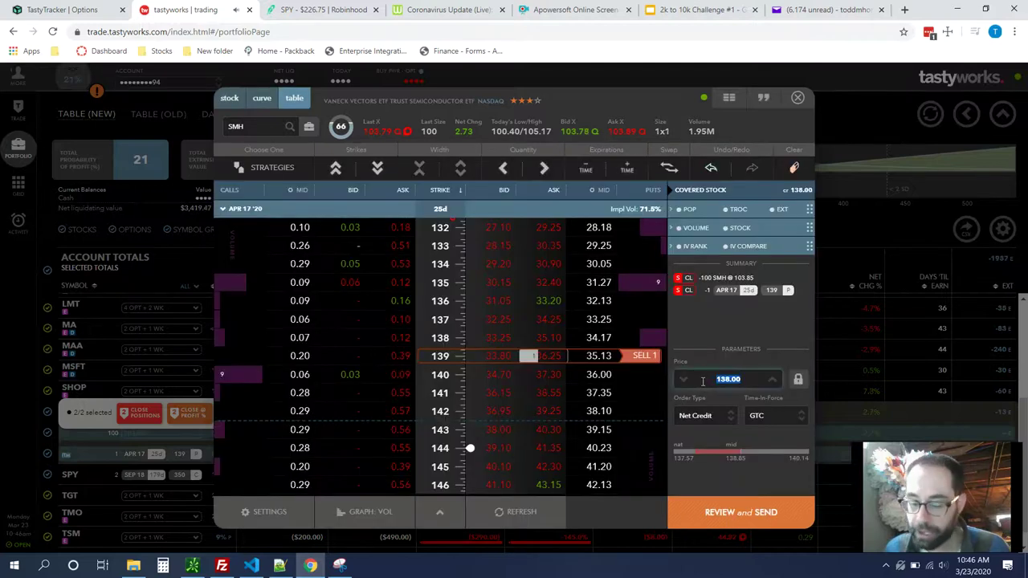
type("140")
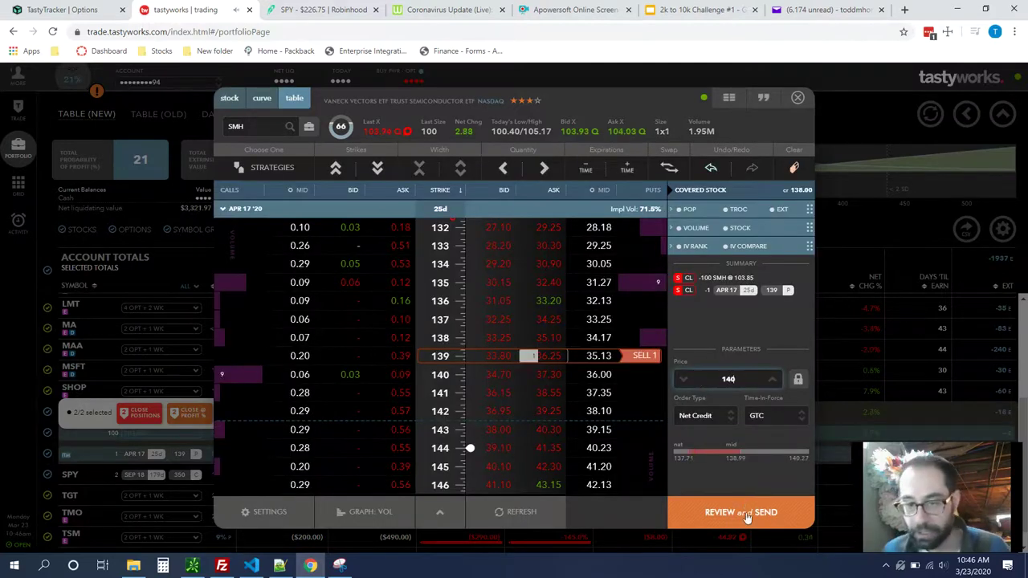
left_click(746, 515)
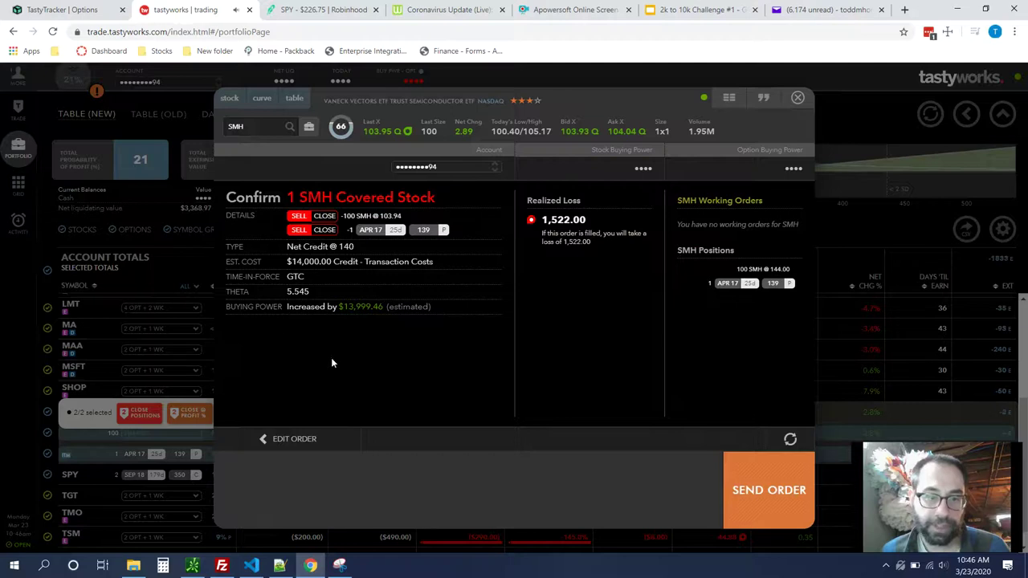
left_click(312, 441)
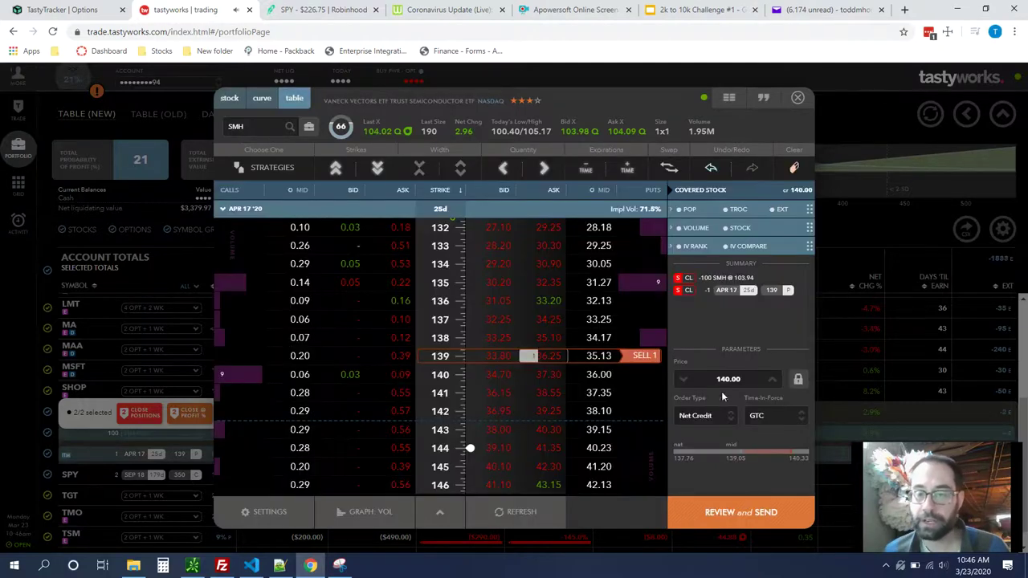
left_click(799, 382)
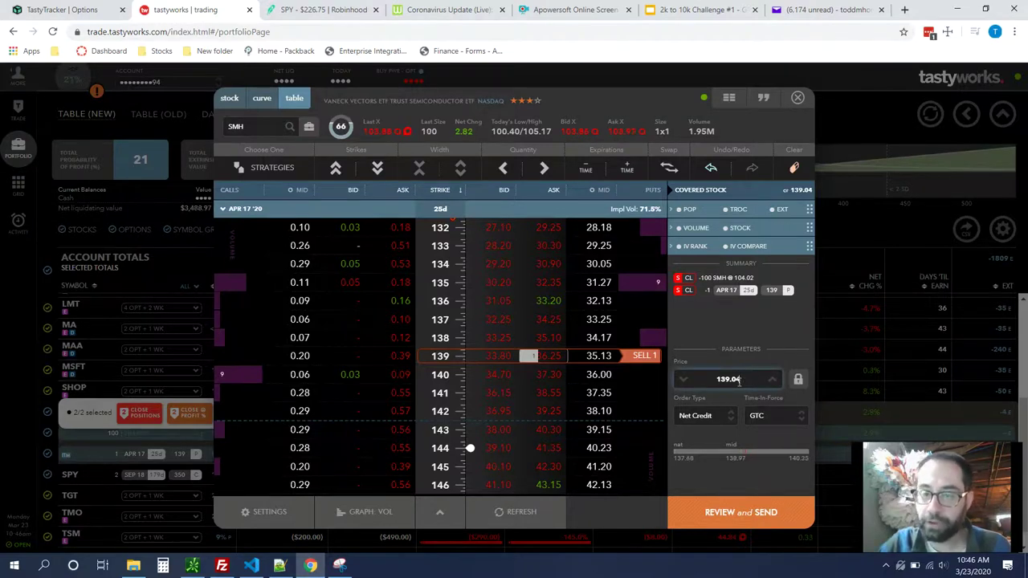
key("BackSpace")
key("BackSpace")
key("BackSpace")
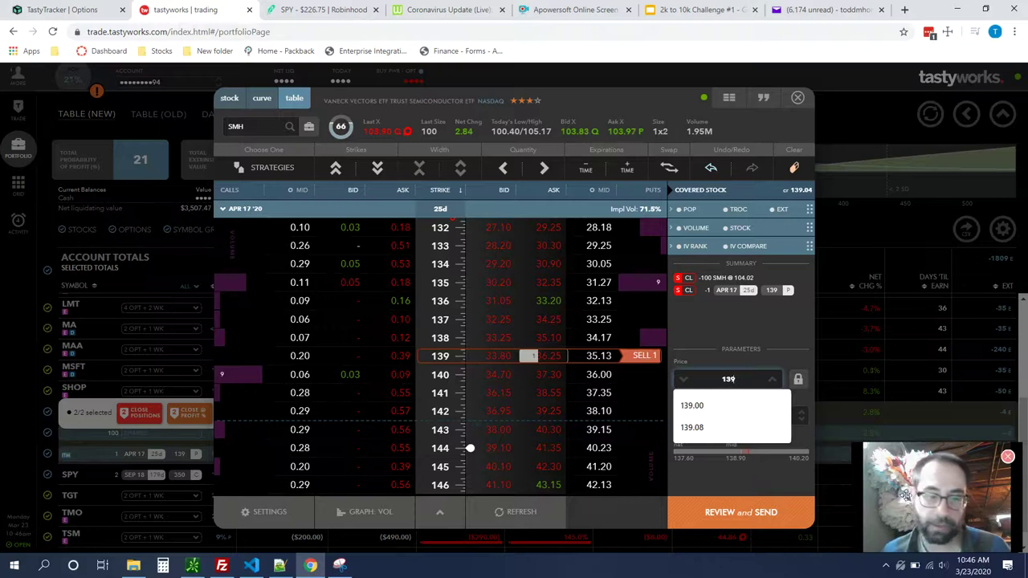
left_click(760, 478)
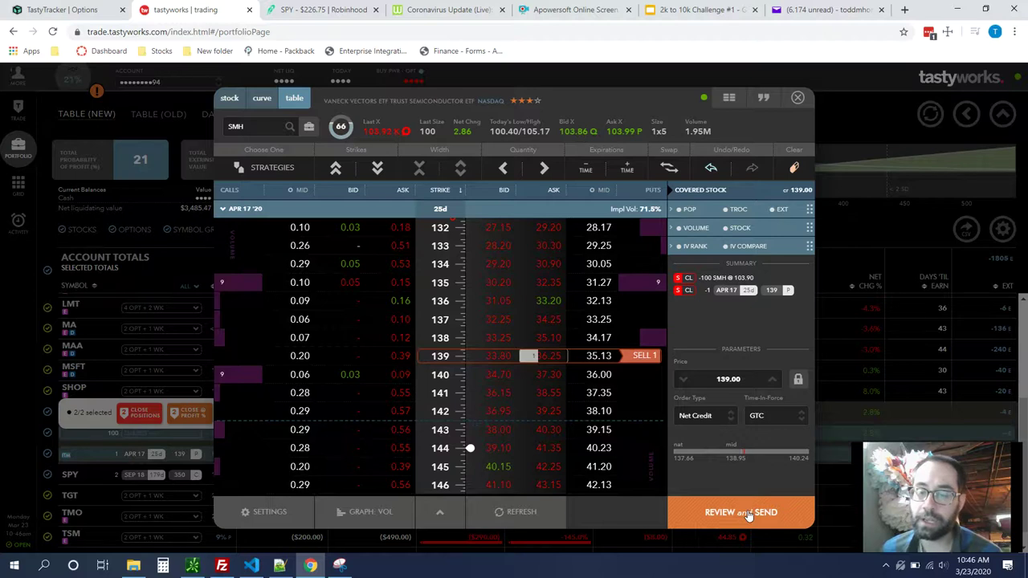
Review and send the SMH closing order at 139.00, then return to the portfolio
left_click(747, 514)
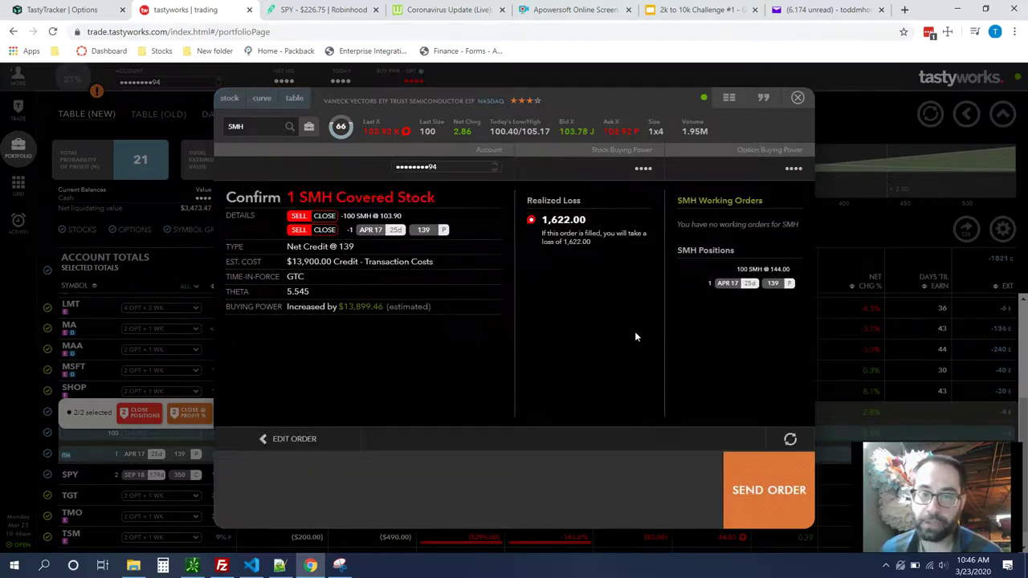
left_click(768, 496)
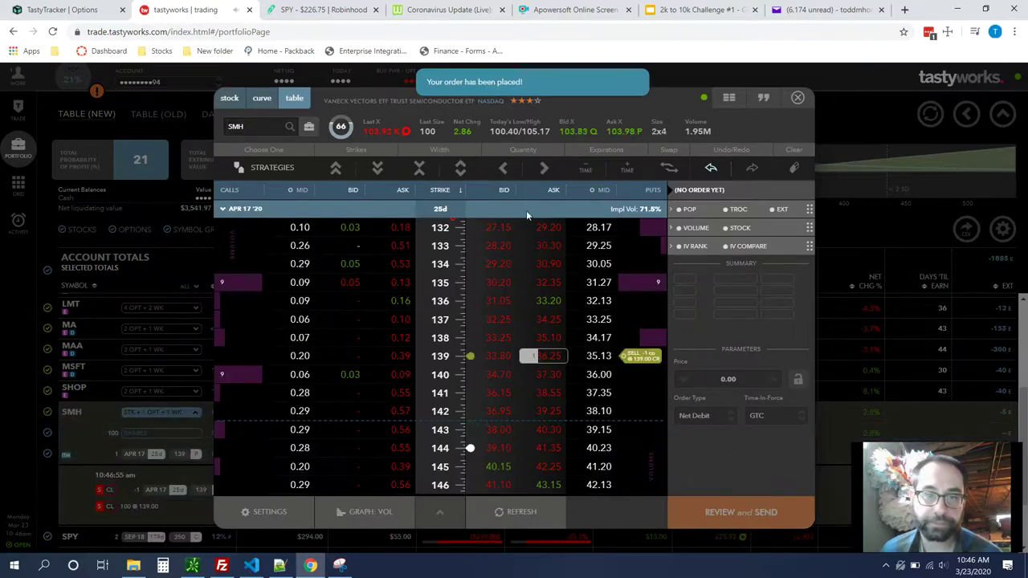
left_click(798, 99)
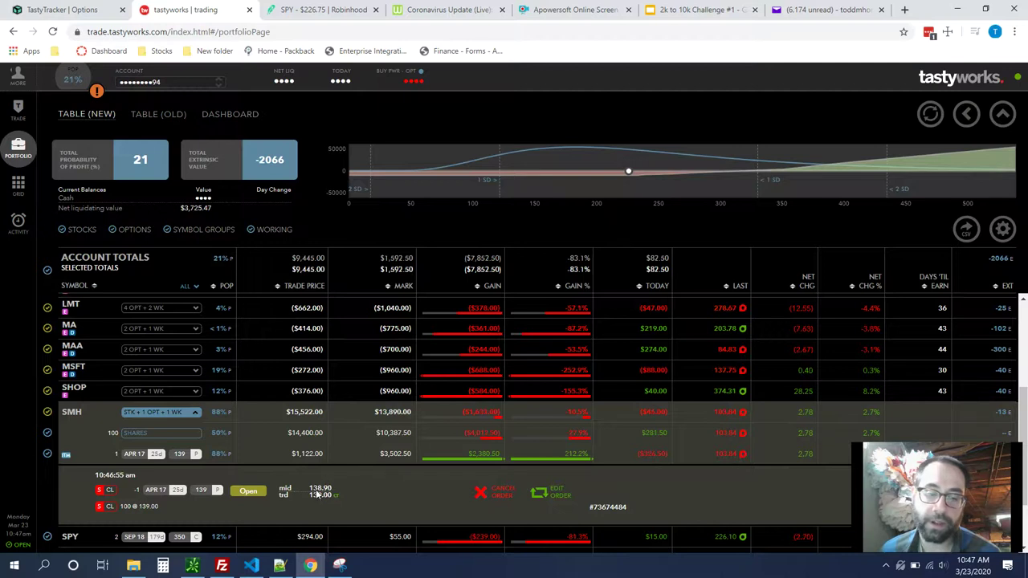
Lower the working SMH closing order's price and send the change
left_click(554, 500)
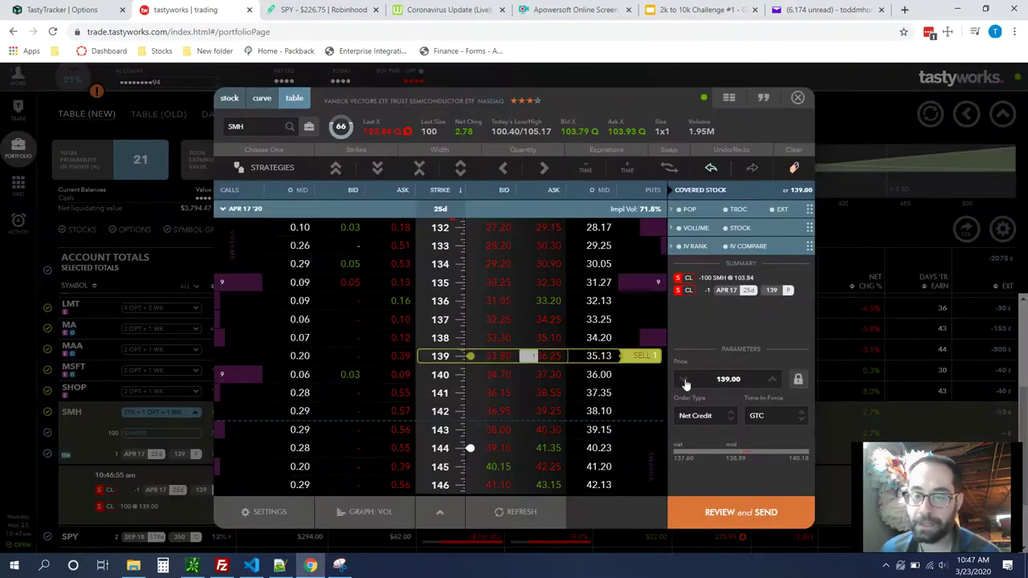
left_click(750, 511)
left_click(758, 501)
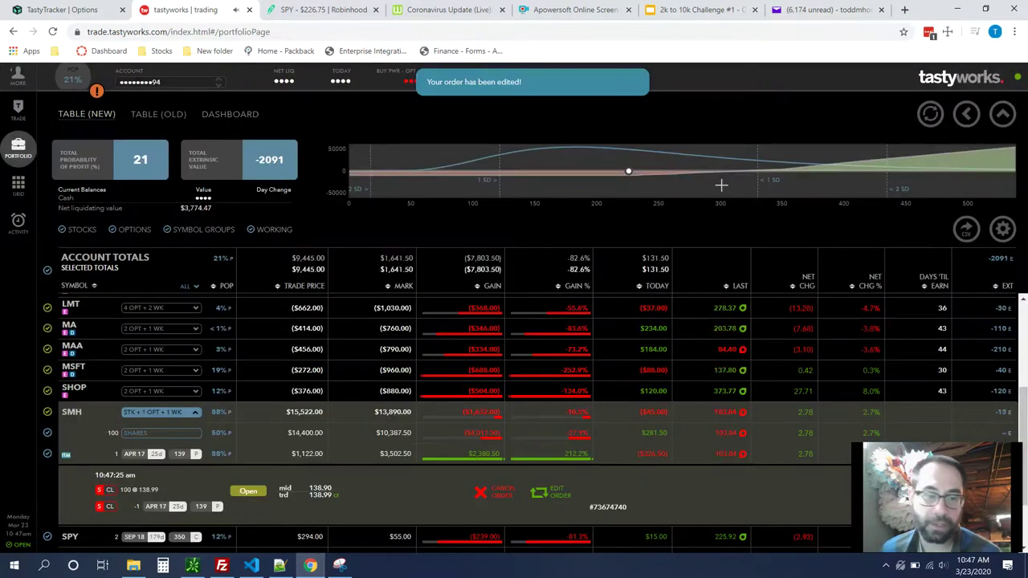
left_click(797, 97)
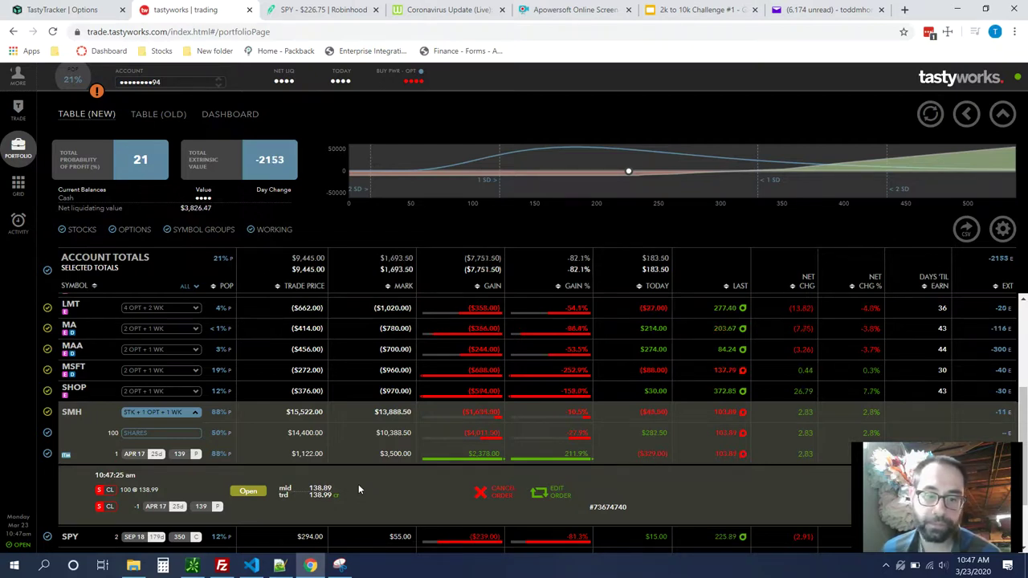
Reprice the working SMH closing order to a 138.98 net credit and send the change
left_click(550, 494)
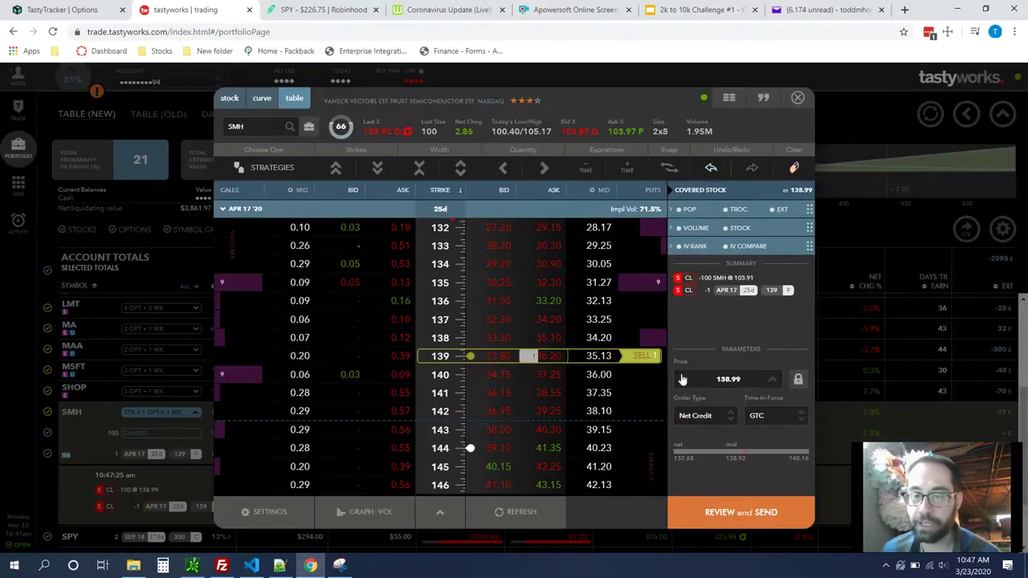
left_click(733, 512)
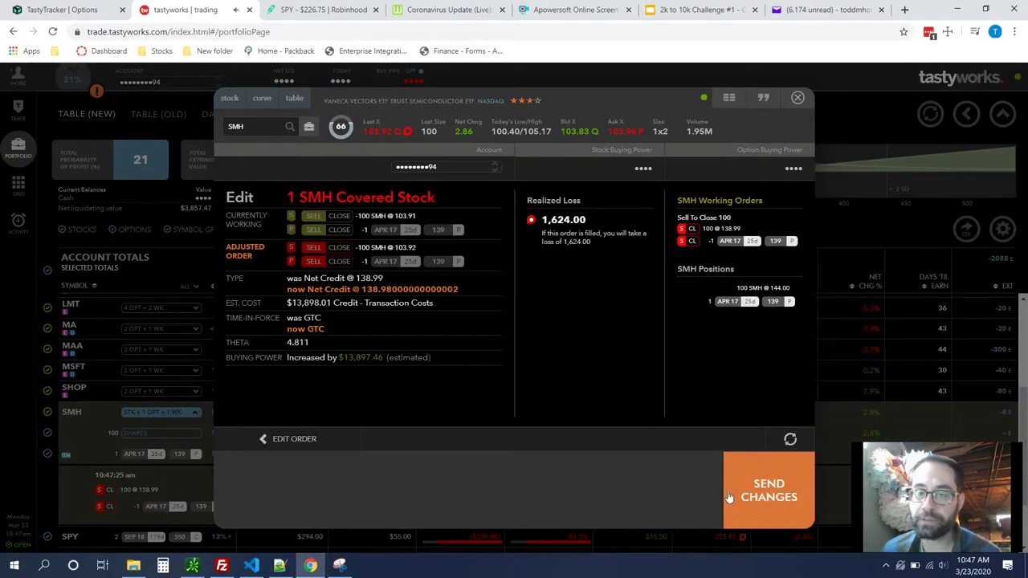
left_click(729, 498)
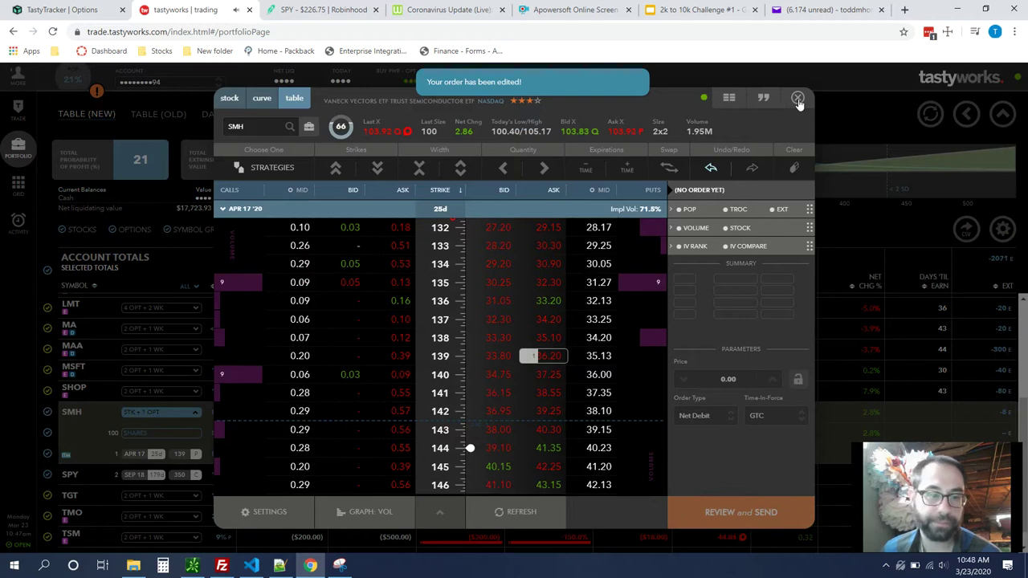
left_click(799, 102)
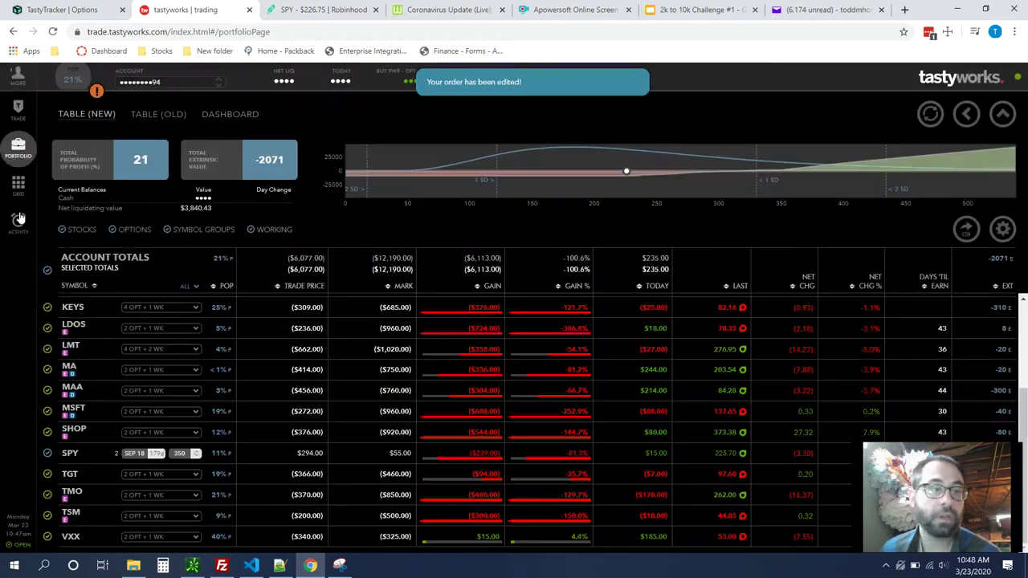
left_click(20, 228)
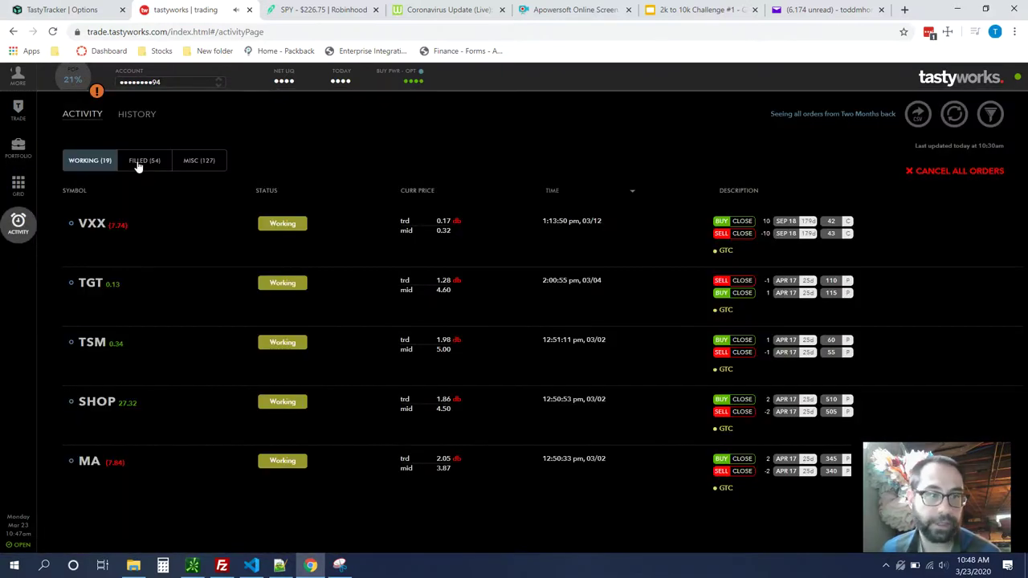
left_click(138, 162)
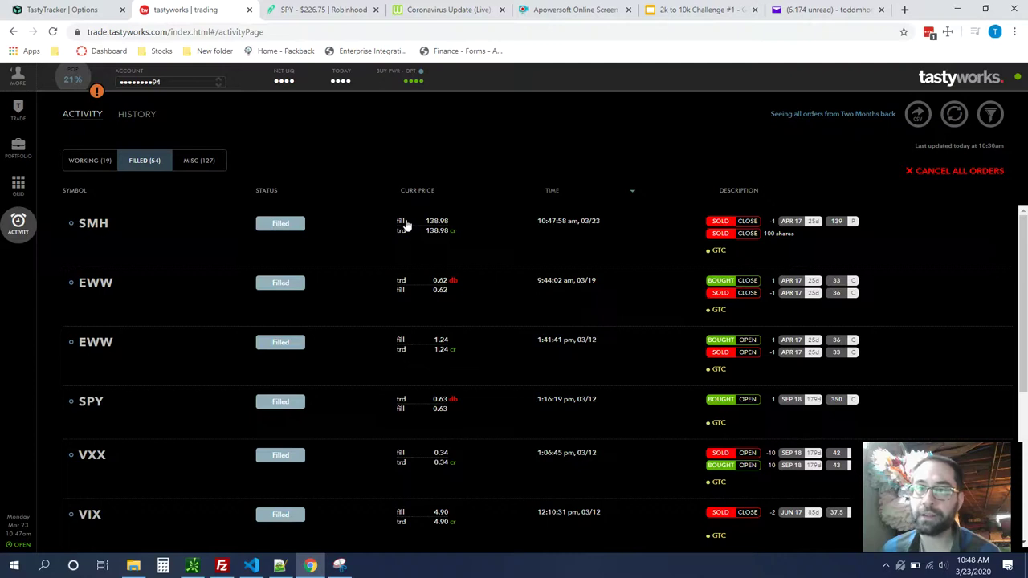
left_click(18, 149)
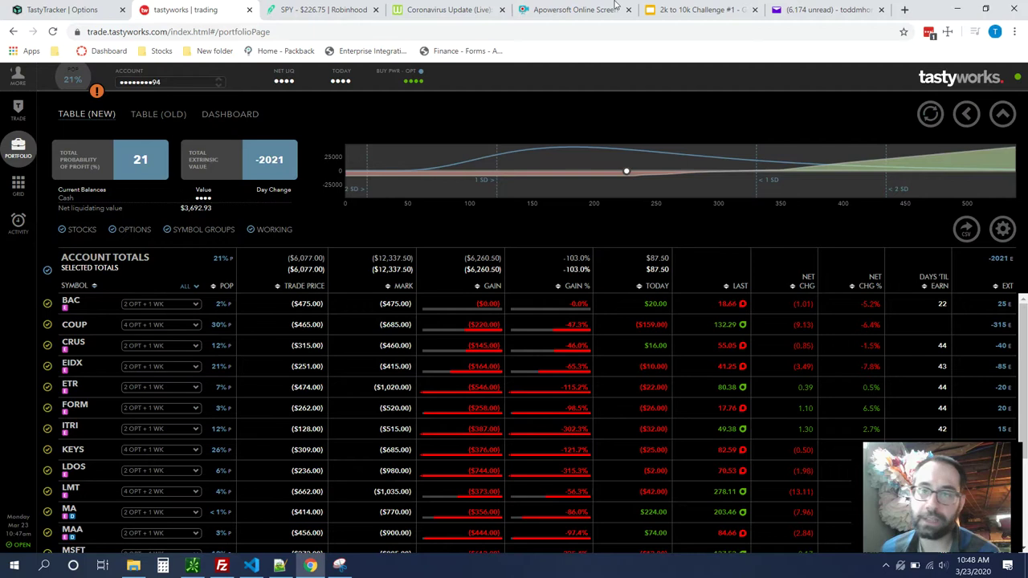
left_click(697, 9)
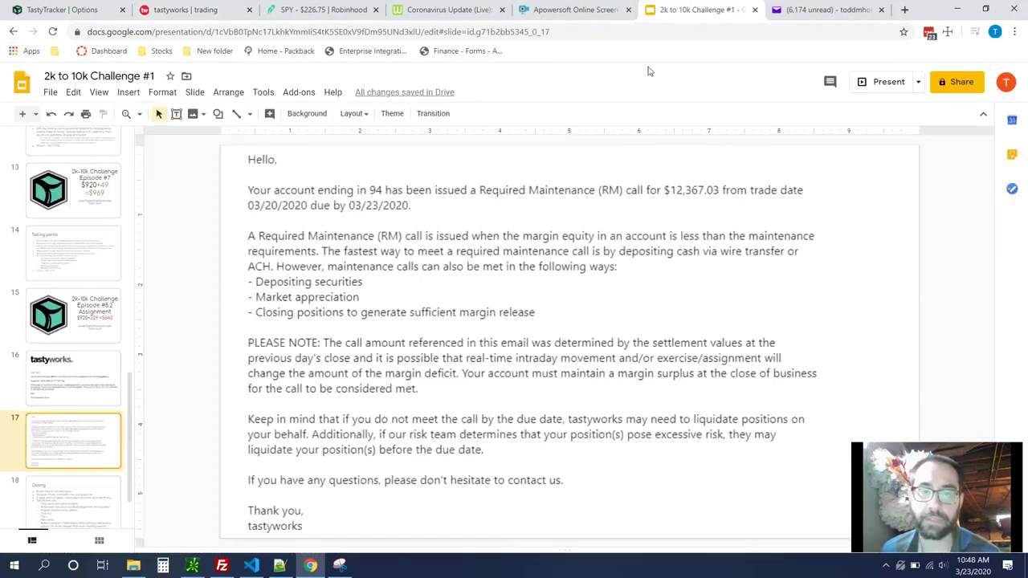
left_click(832, 10)
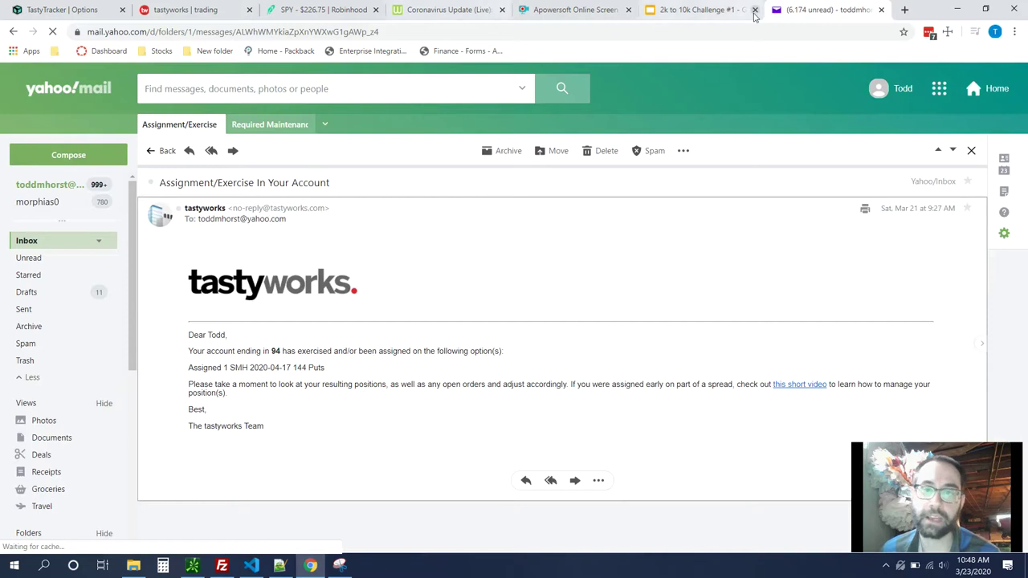
left_click(697, 9)
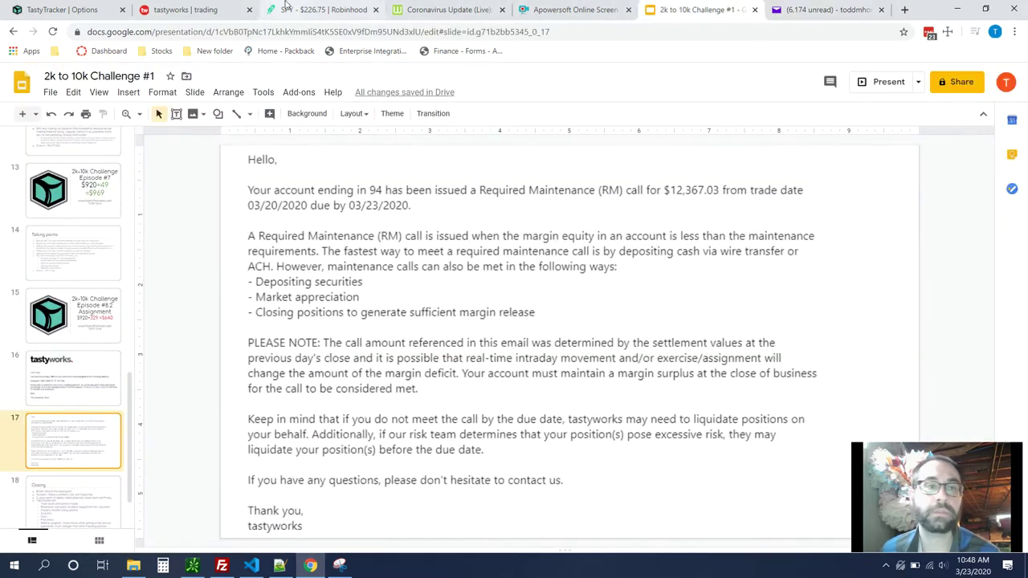
left_click(211, 10)
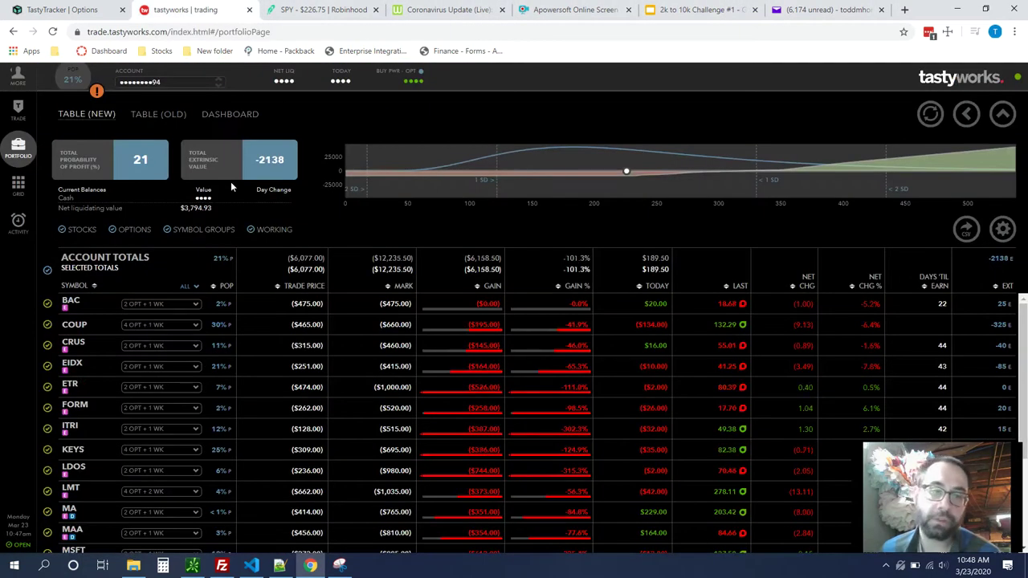